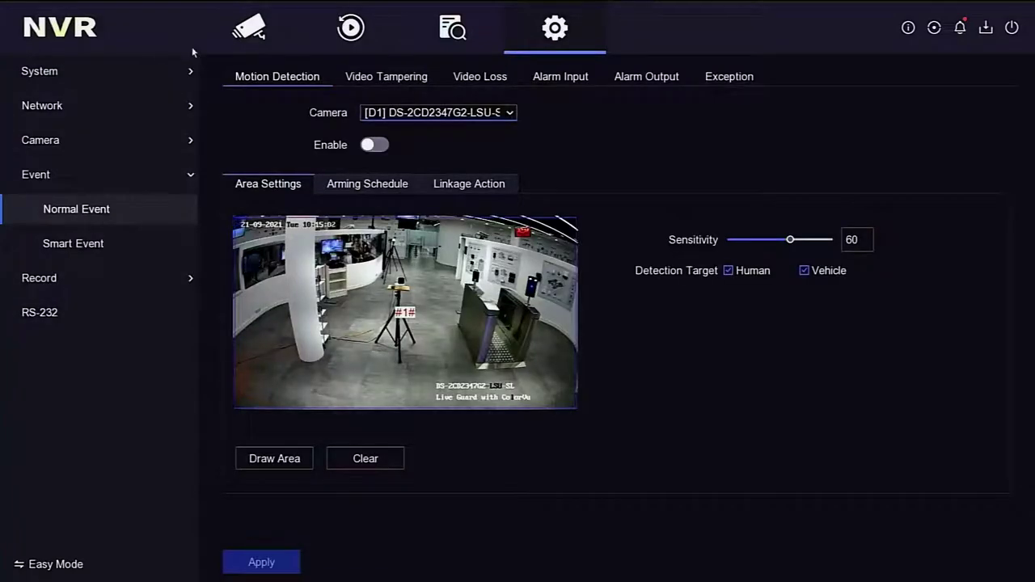
# Review the full list of local and camera alarm inputs in the normal event settings.
pyautogui.click(579, 75)
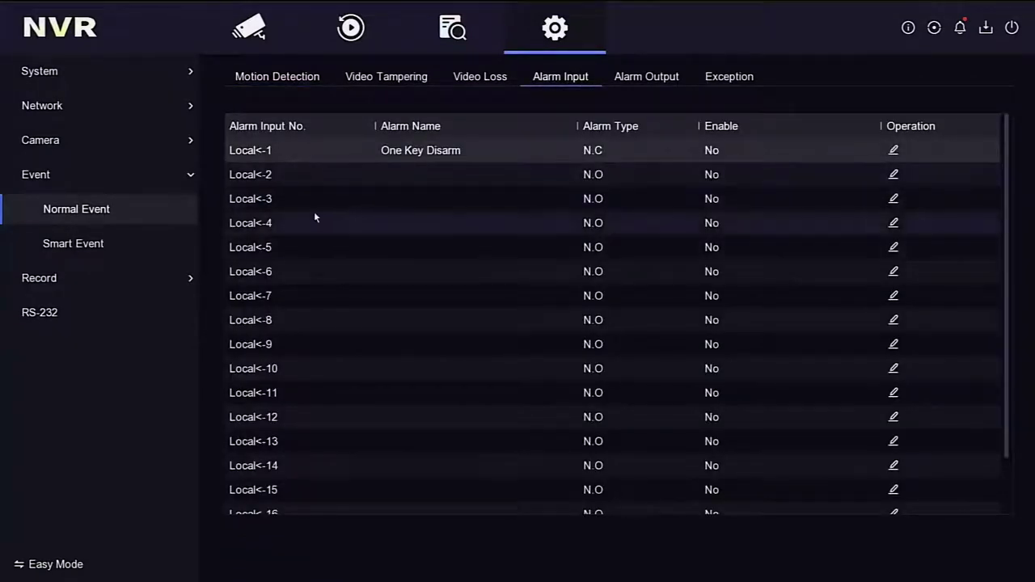
pyautogui.scroll(-1, 324, 257)
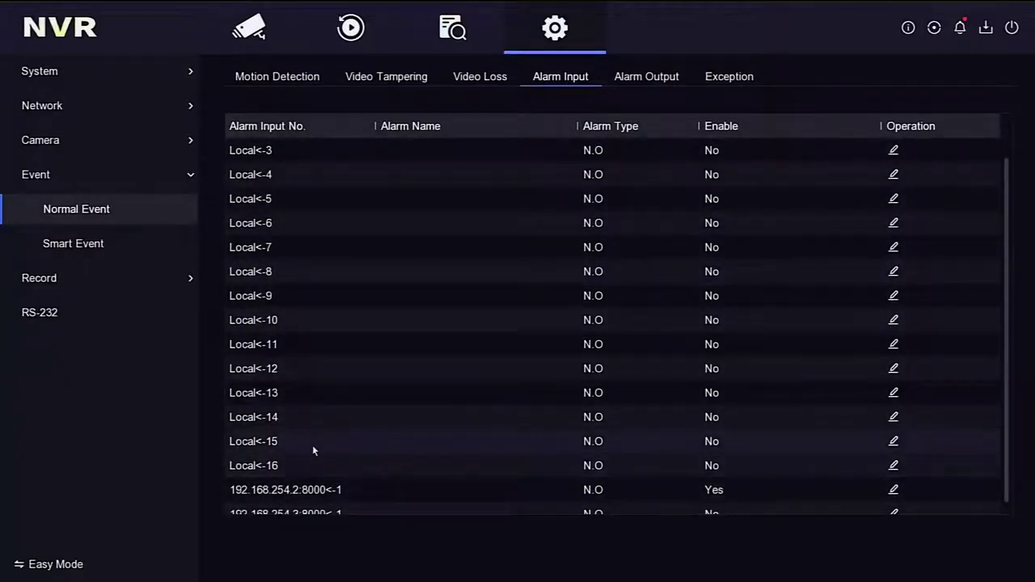
pyautogui.scroll(-1, 298, 418)
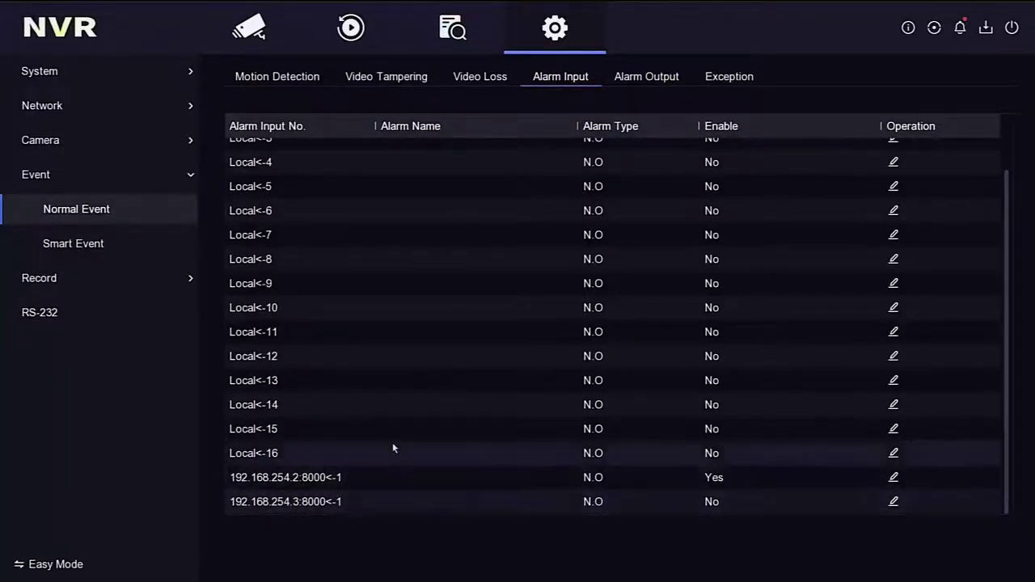
pyautogui.scroll(1, 366, 383)
pyautogui.scroll(1, 367, 382)
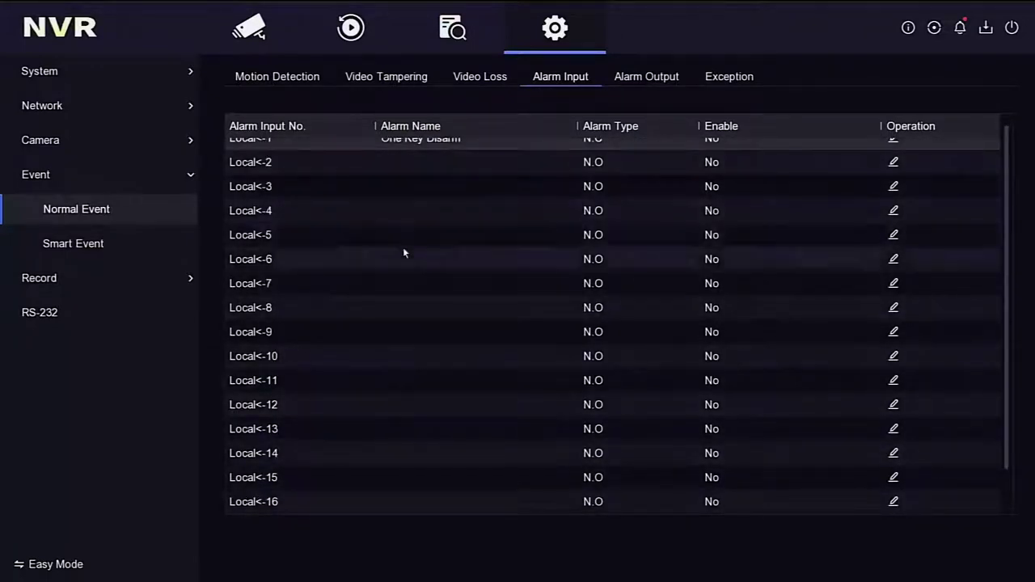
pyautogui.scroll(1, 403, 250)
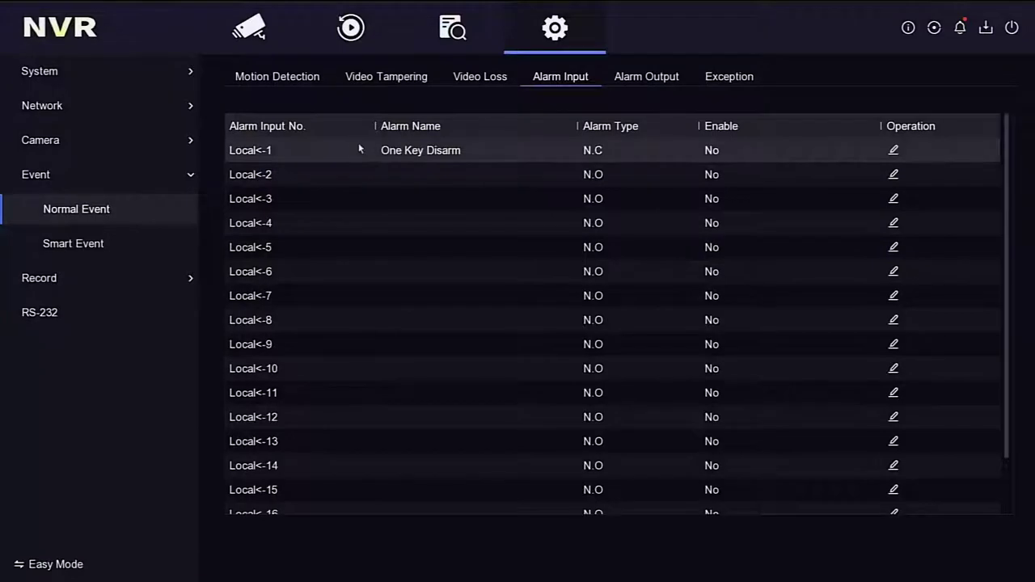
# Examine the One Key Disarm alarm input's configuration, including the available input numbers and alarm types, and close it without changes.
pyautogui.click(894, 150)
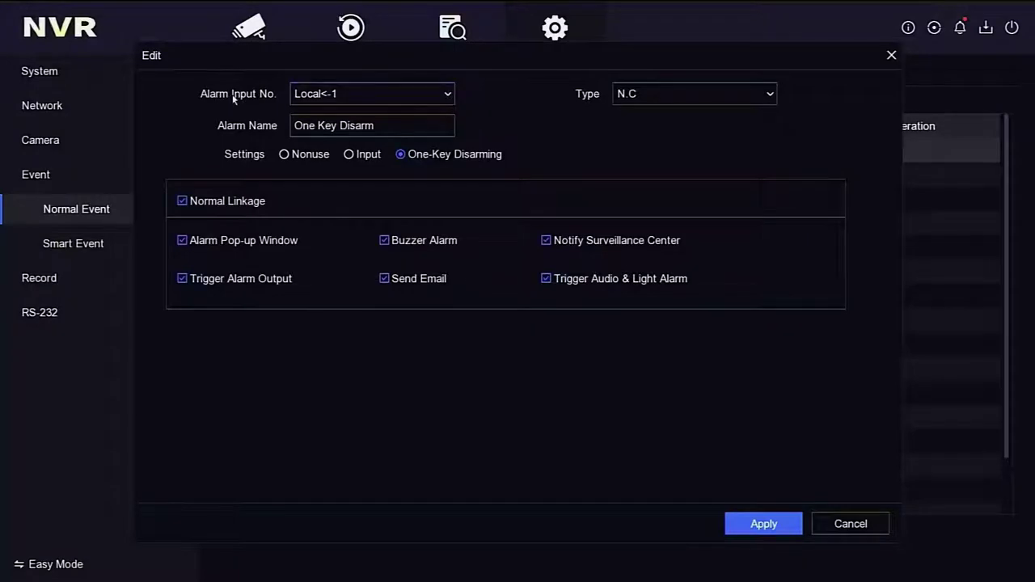
pyautogui.click(361, 98)
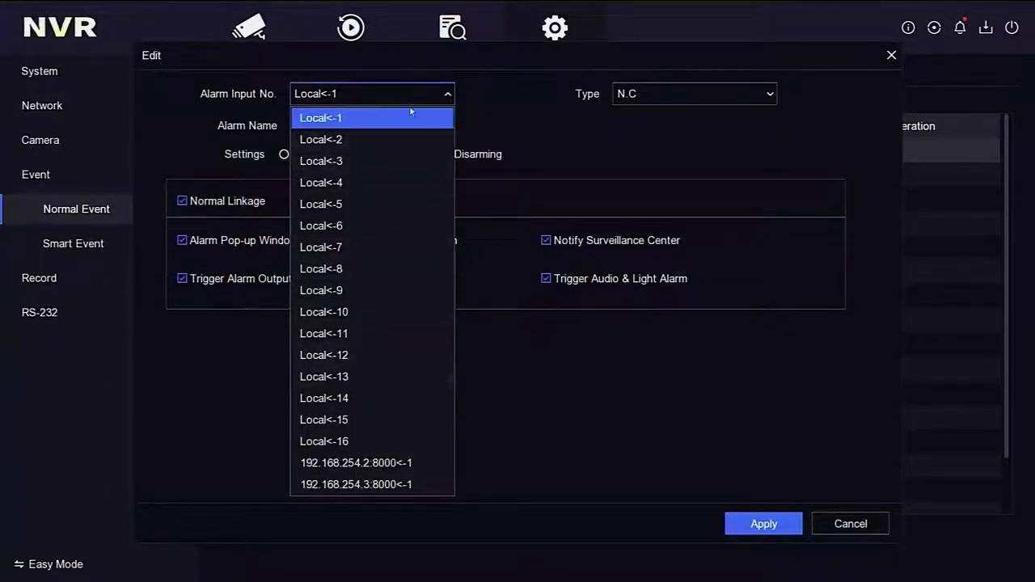
pyautogui.click(540, 116)
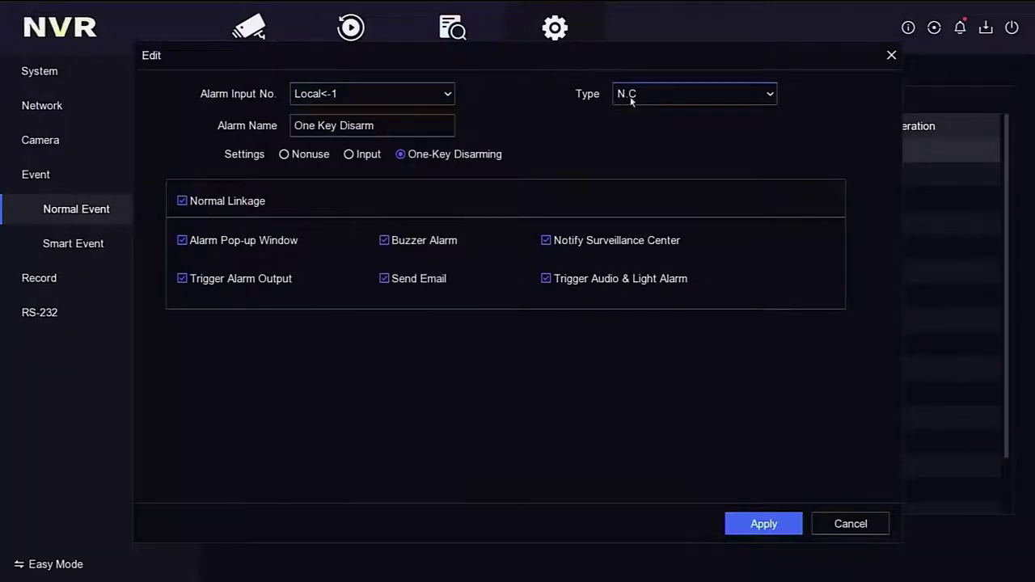
pyautogui.click(694, 94)
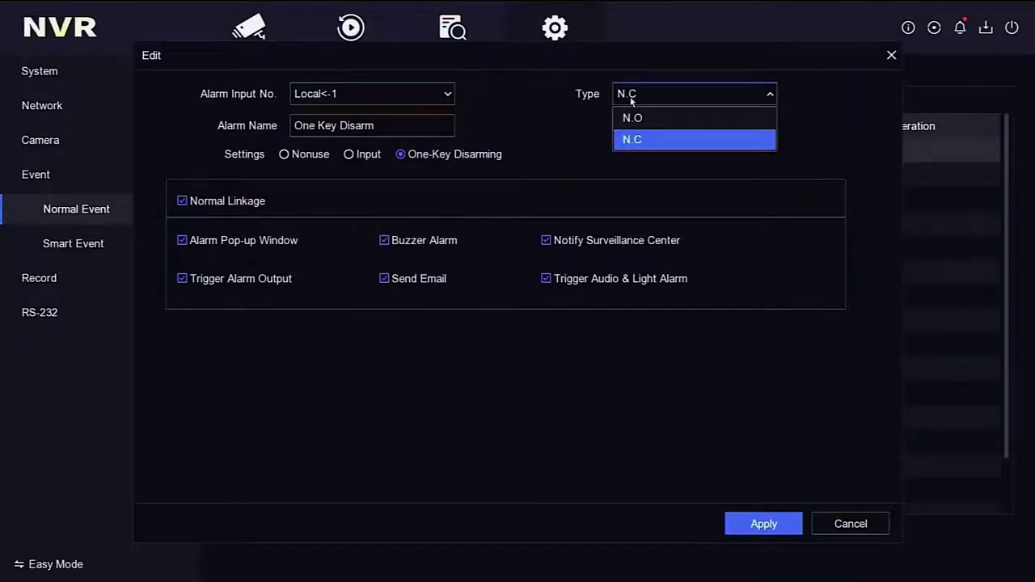
pyautogui.click(516, 136)
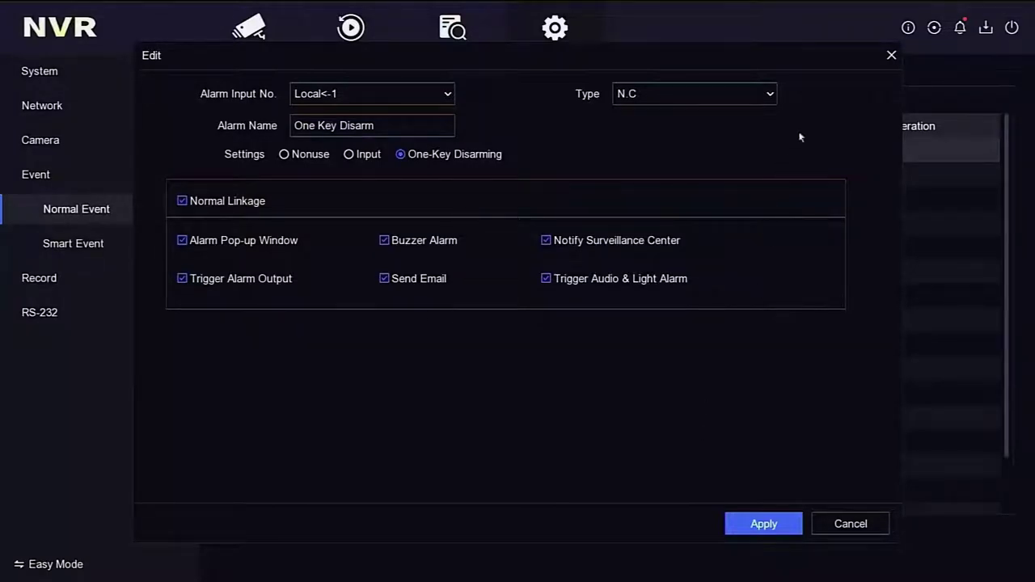
pyautogui.click(892, 54)
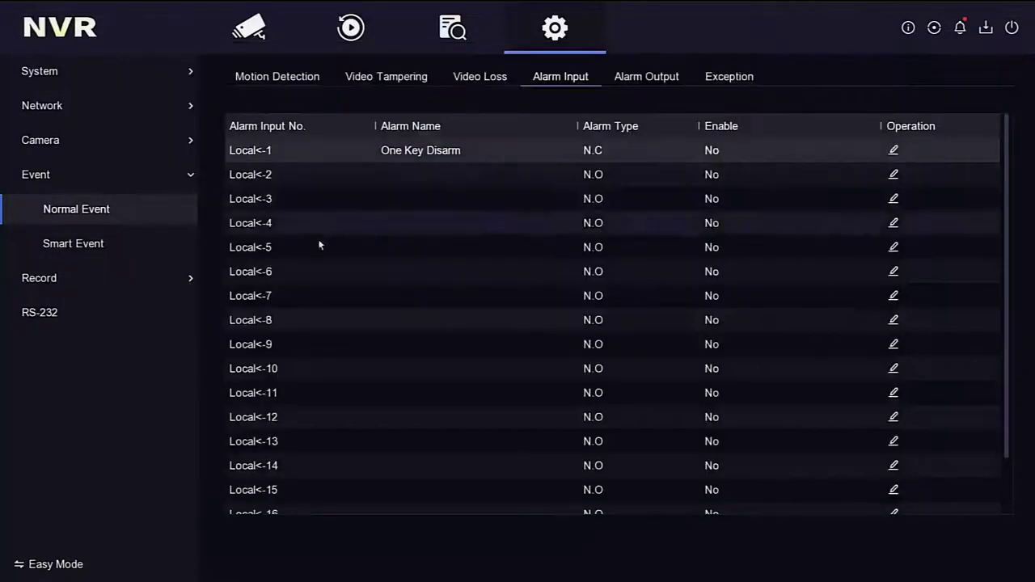
# Open the smart event settings and check which cameras can be selected, keeping camera D1.
pyautogui.click(78, 245)
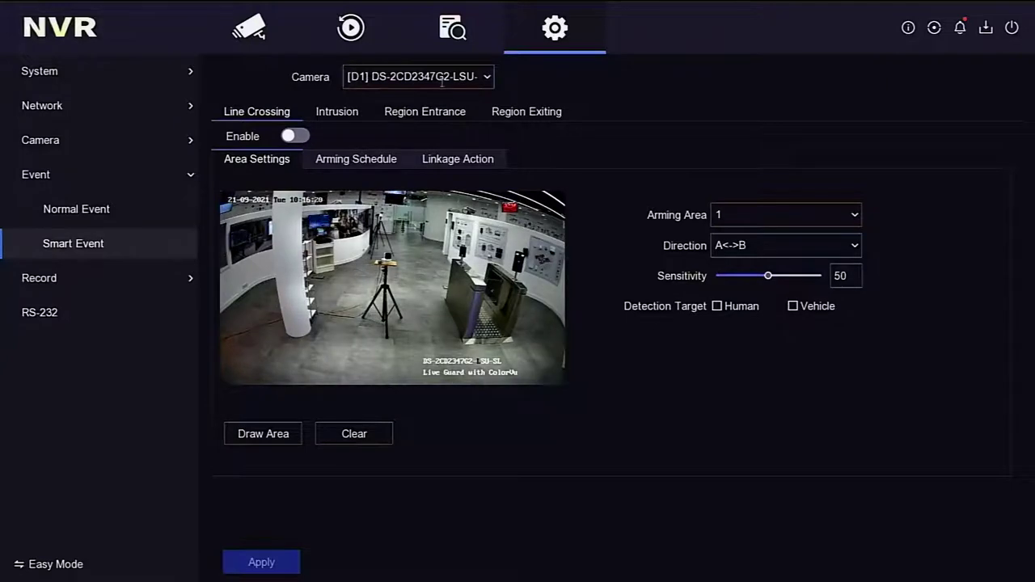
pyautogui.click(487, 77)
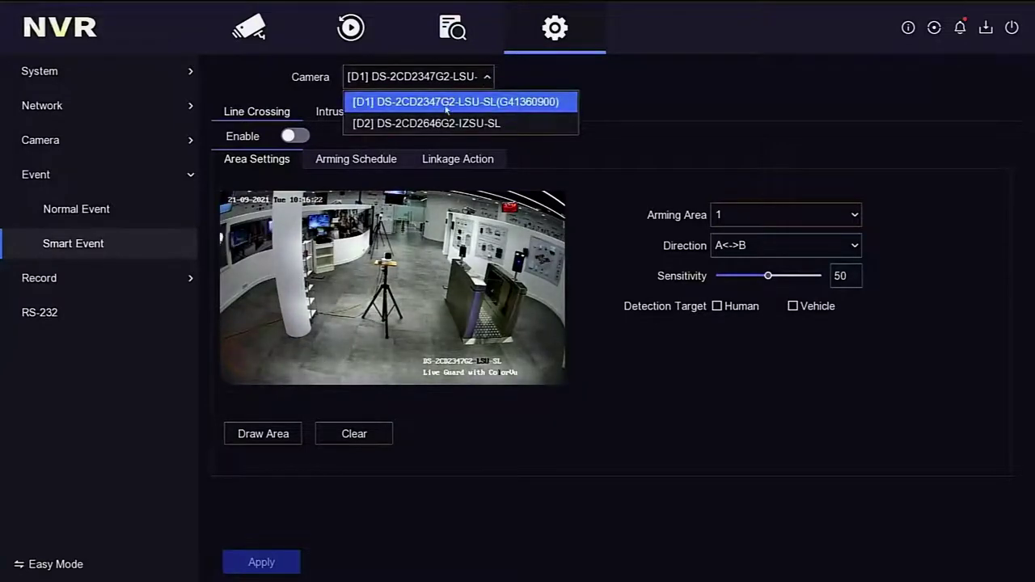
pyautogui.click(627, 105)
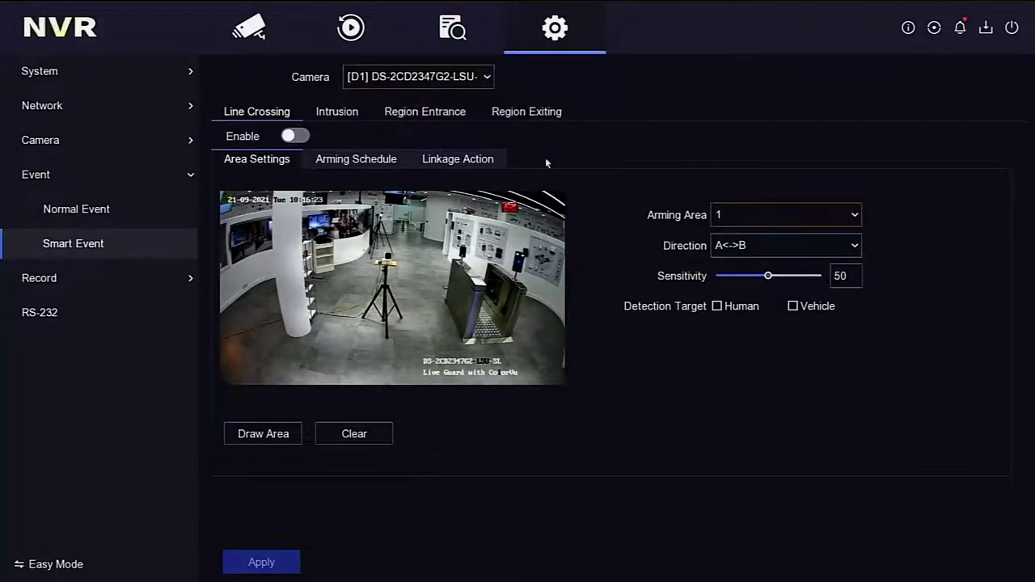
# Examine camera D1's intrusion detection area settings, including the selectable arming areas.
pyautogui.click(339, 114)
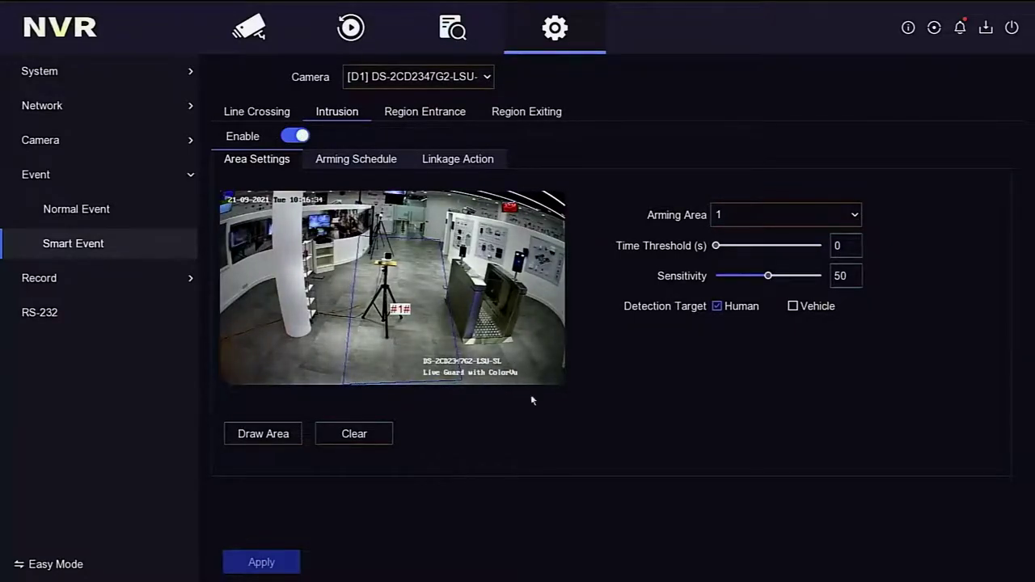
pyautogui.click(748, 219)
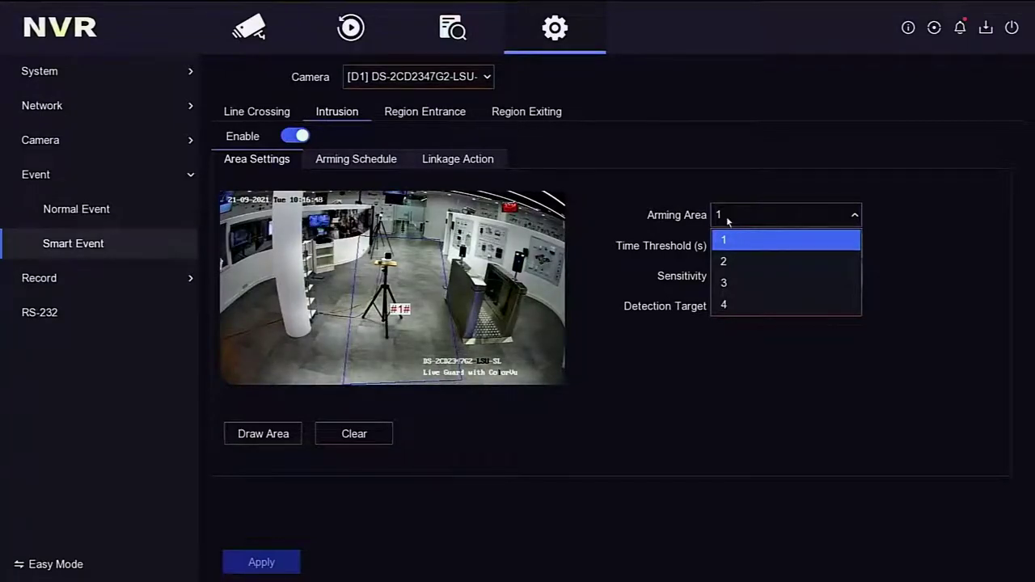
pyautogui.click(652, 374)
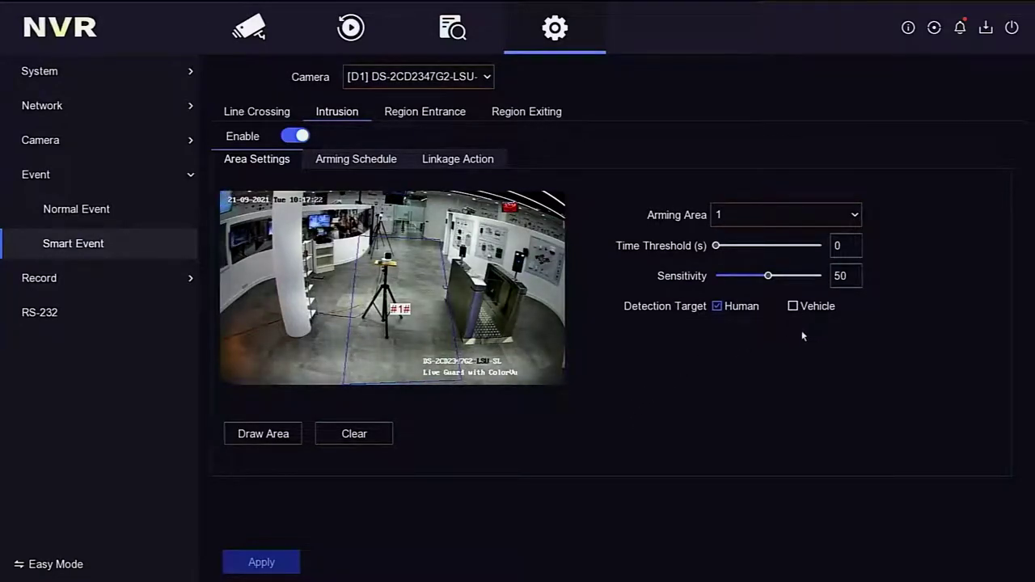
# Examine the intrusion arming schedule and its editable weekdays and time periods.
pyautogui.click(357, 161)
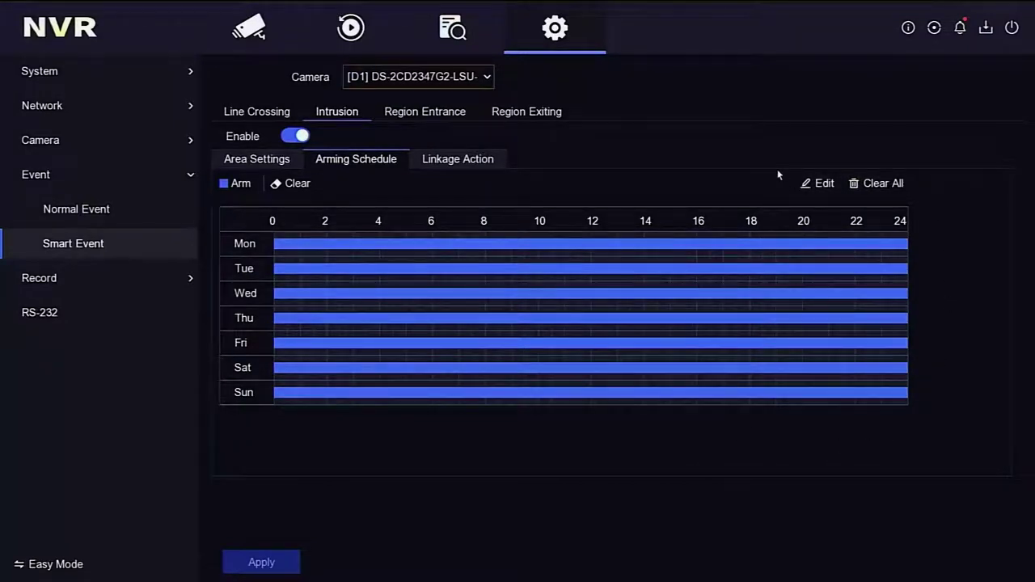
pyautogui.click(810, 184)
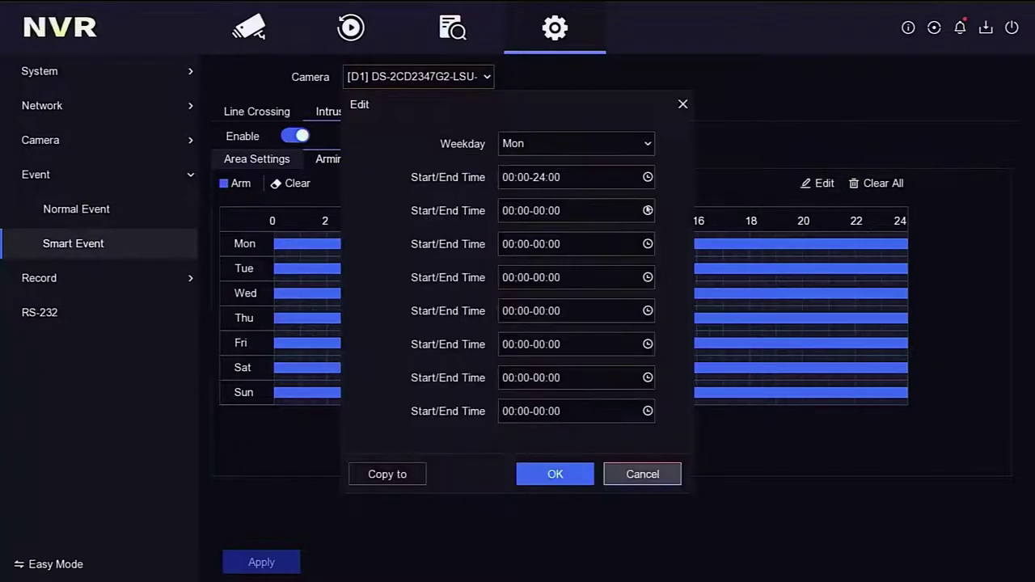
pyautogui.click(540, 148)
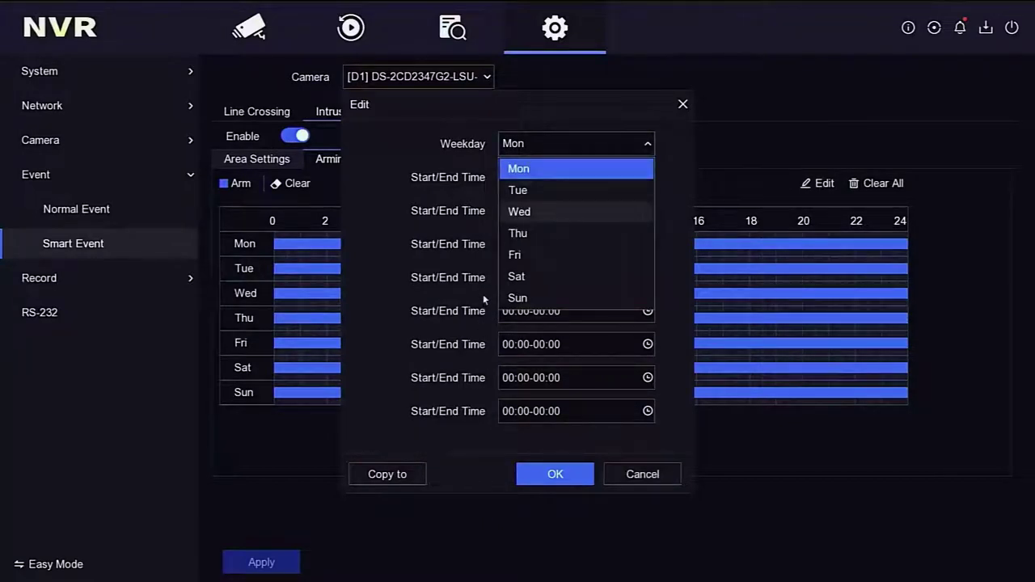
pyautogui.click(407, 182)
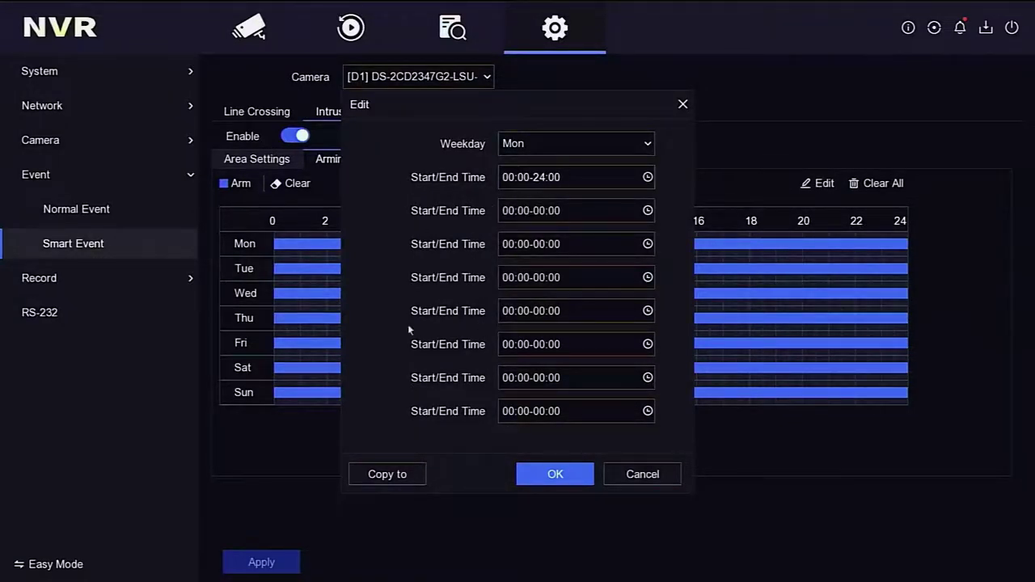
pyautogui.click(386, 476)
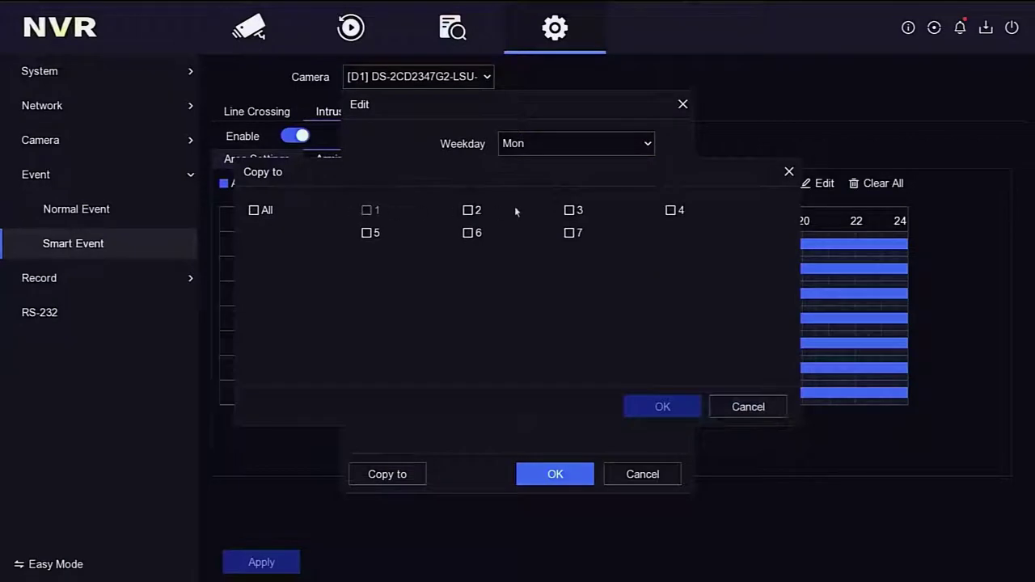
pyautogui.click(469, 211)
pyautogui.click(570, 210)
pyautogui.click(670, 210)
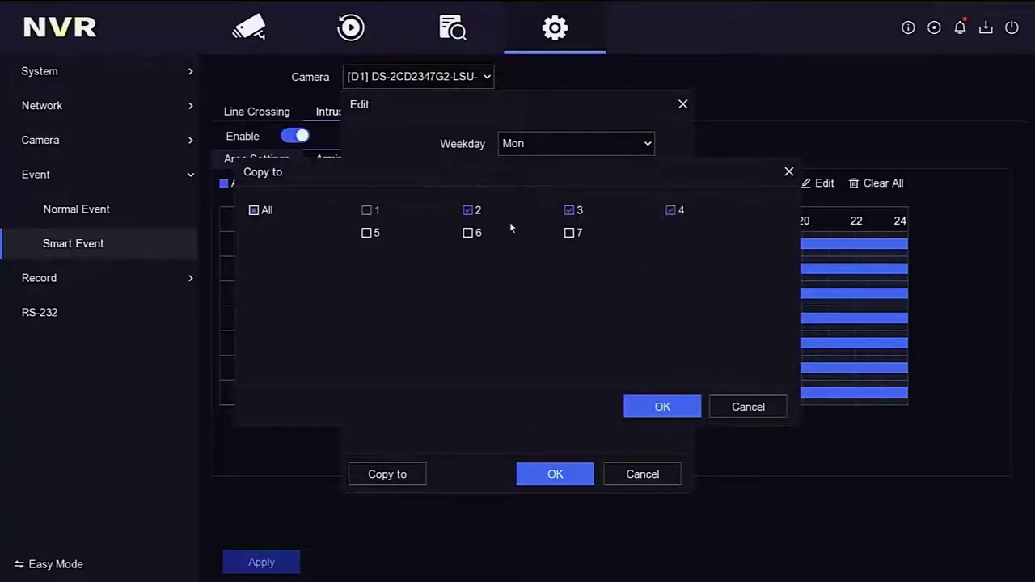
pyautogui.click(370, 234)
pyautogui.click(751, 413)
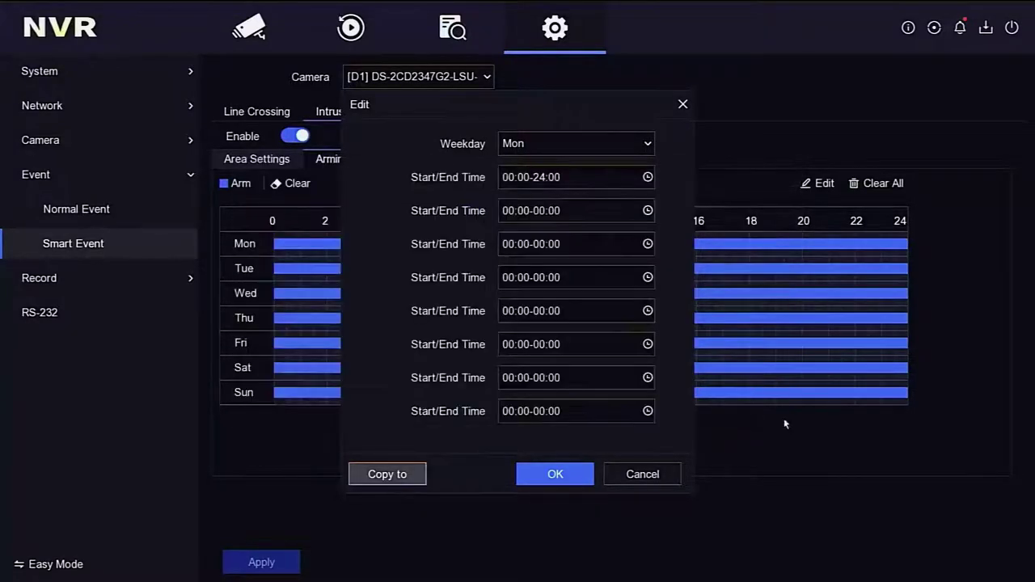
pyautogui.click(683, 104)
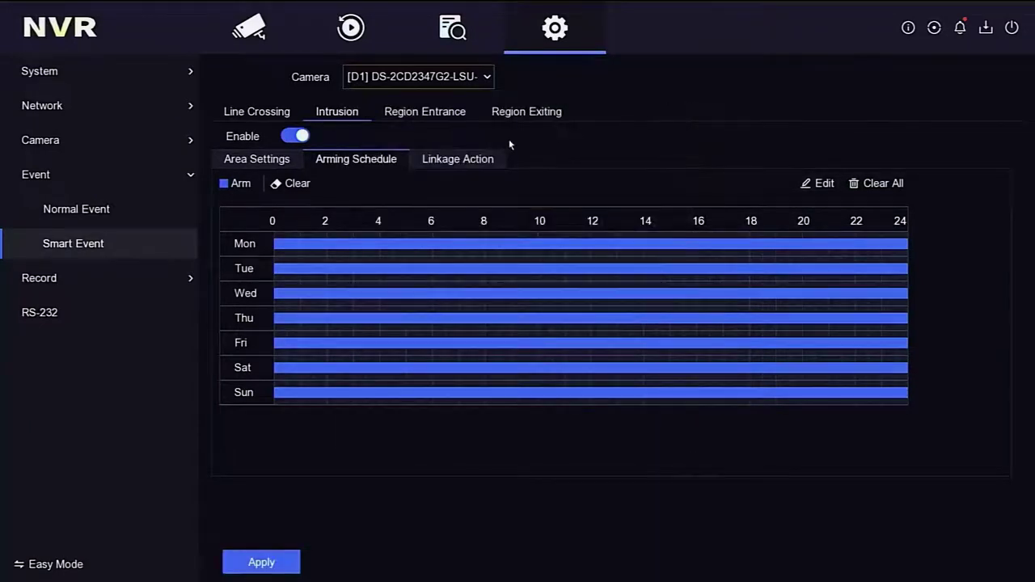
# Examine the linkage actions available for camera D1's intrusion detection.
pyautogui.click(479, 161)
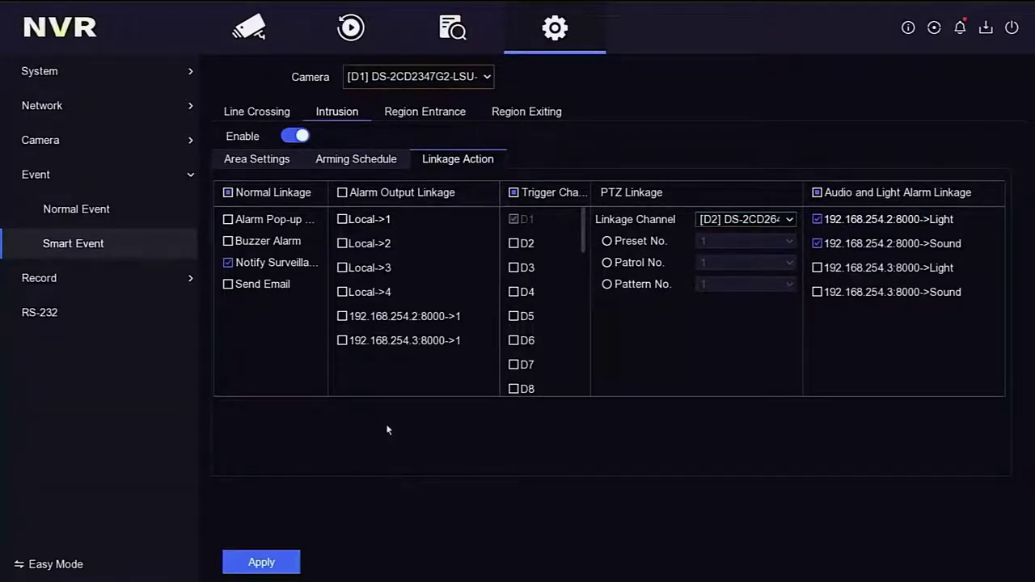
# Return to the live view and show the camera feeds in full screen.
pyautogui.click(251, 31)
pyautogui.rightClick(467, 137)
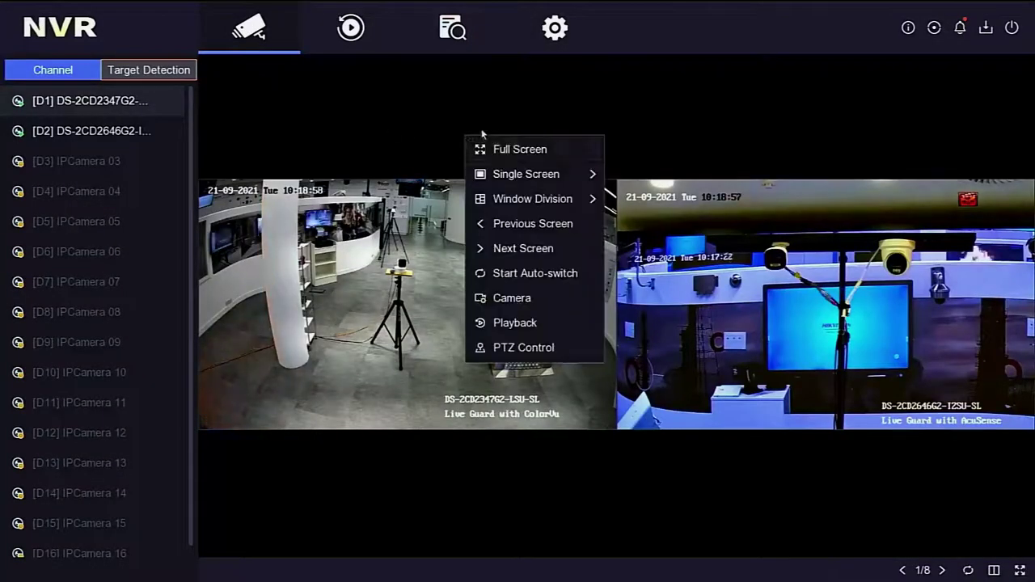
pyautogui.click(508, 148)
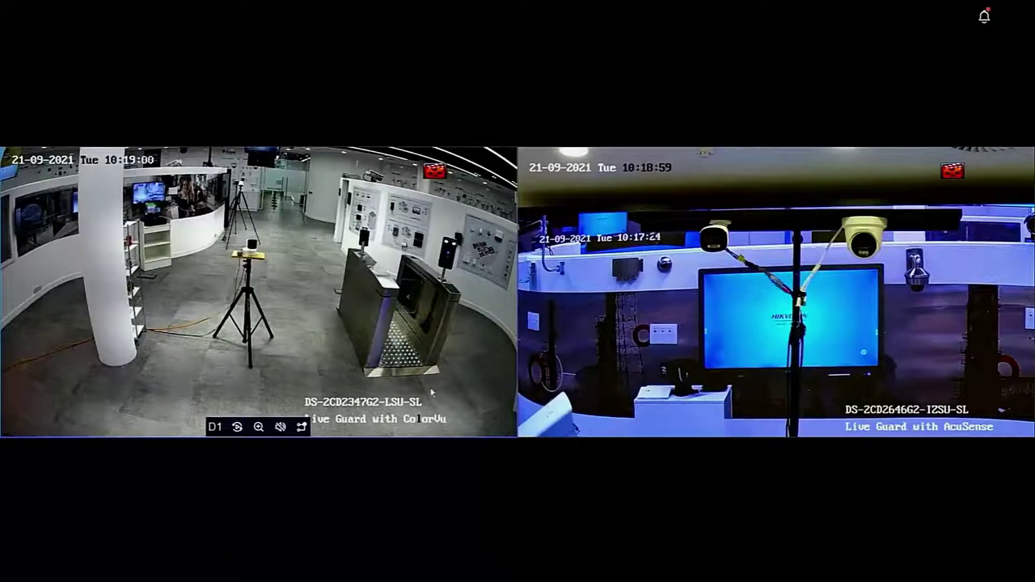